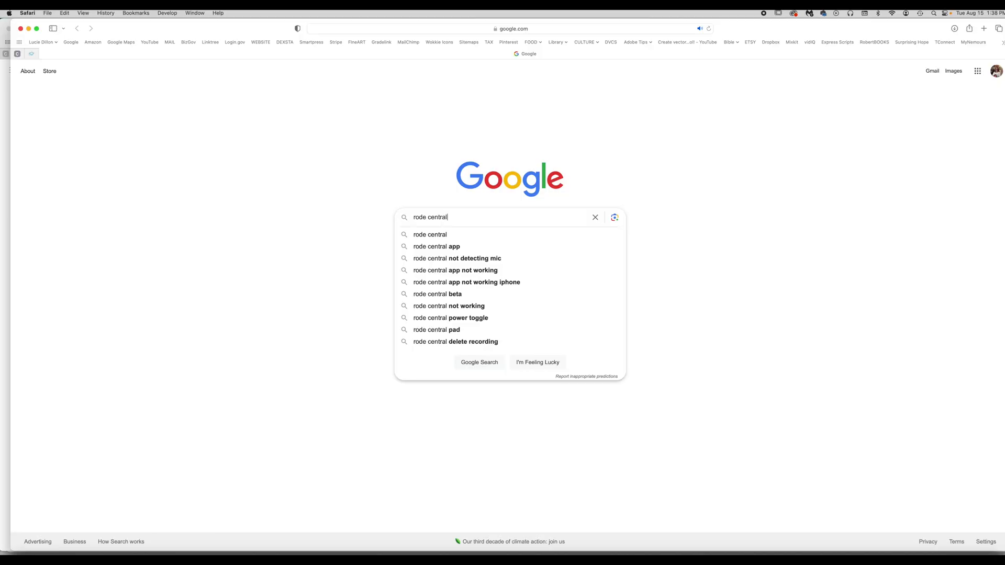
Step: Find the official RØDE Central page by searching for rode central and download the Mac version of the app
key("Return")
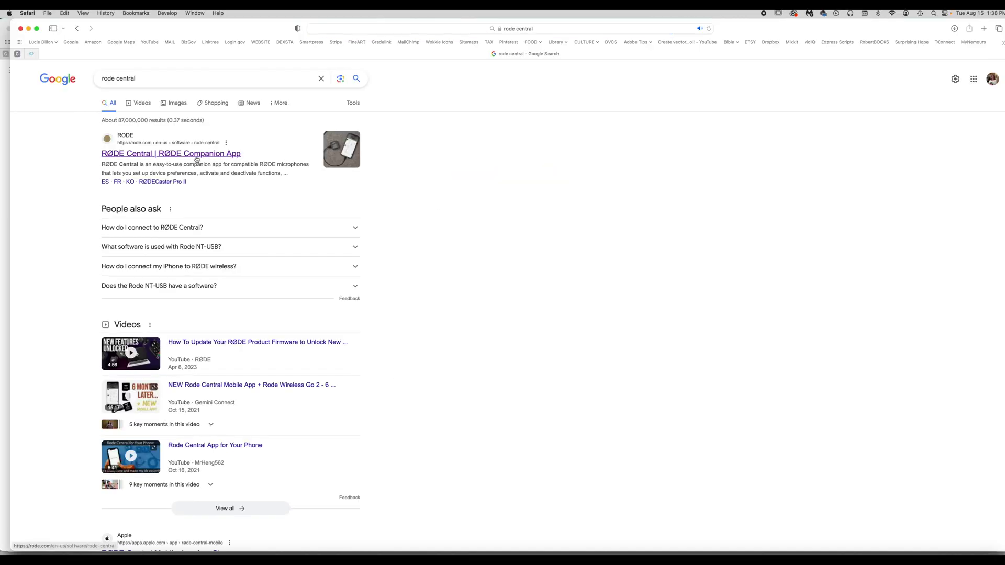
left_click(197, 153)
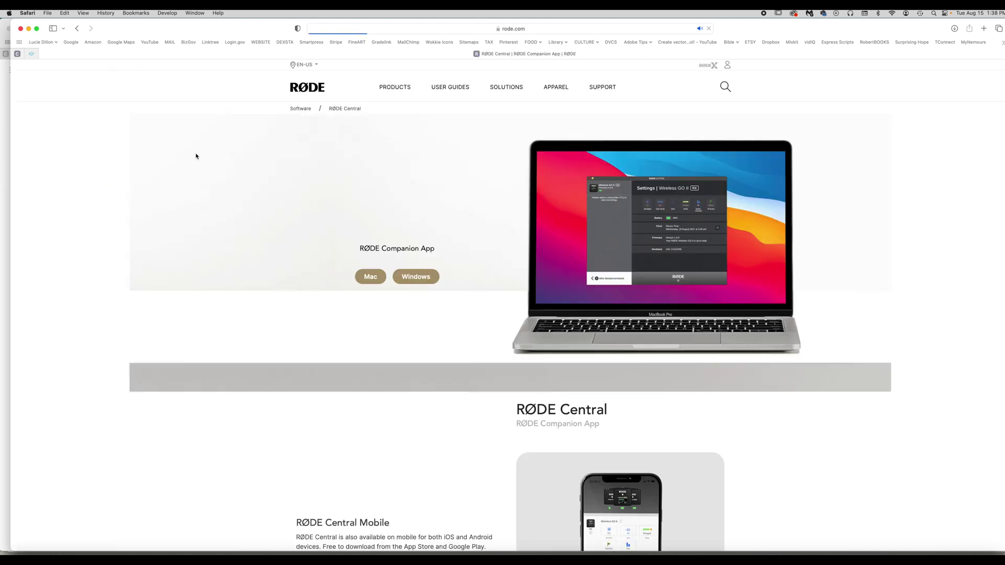
left_click(374, 281)
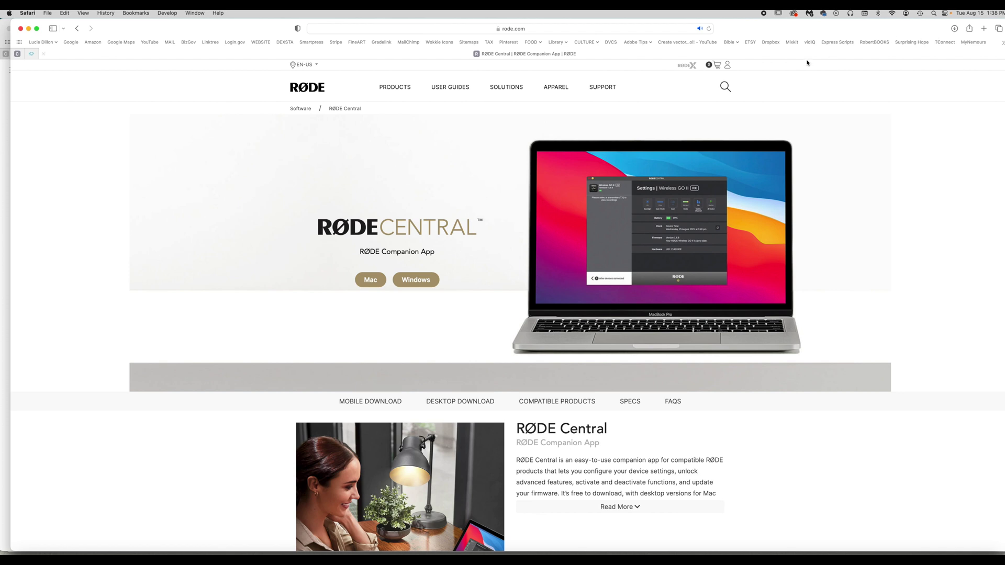
Step: Open the newest downloaded RØDE Central Installer (2.0.31).pkg and bring its installer window to the front
left_click(954, 28)
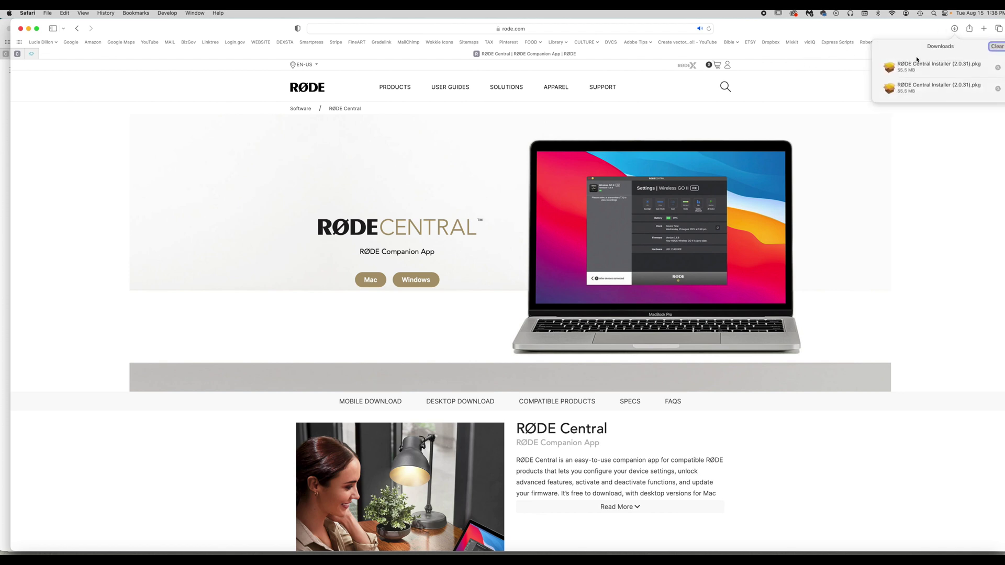
left_click(915, 65)
double_click(915, 64)
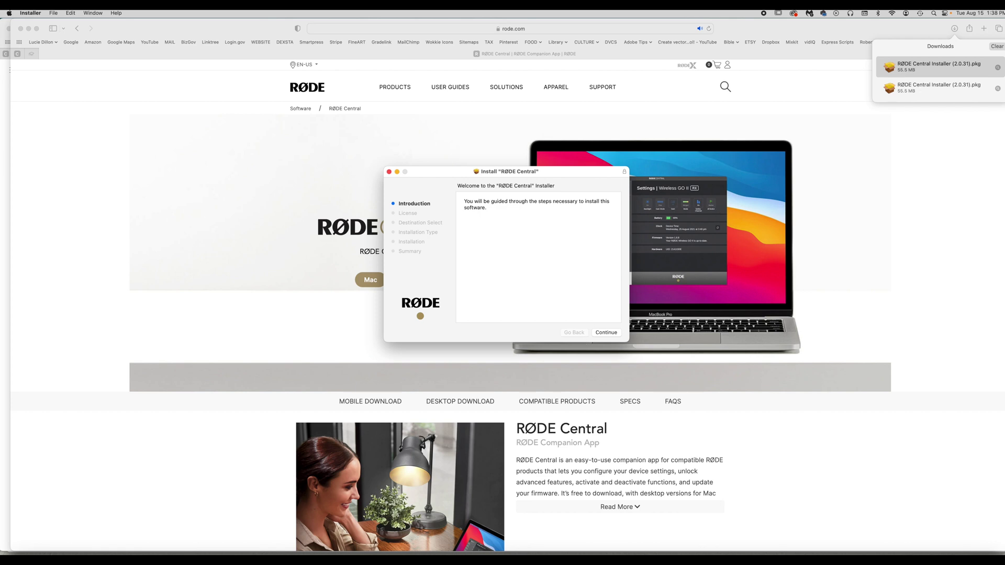
left_click(777, 128)
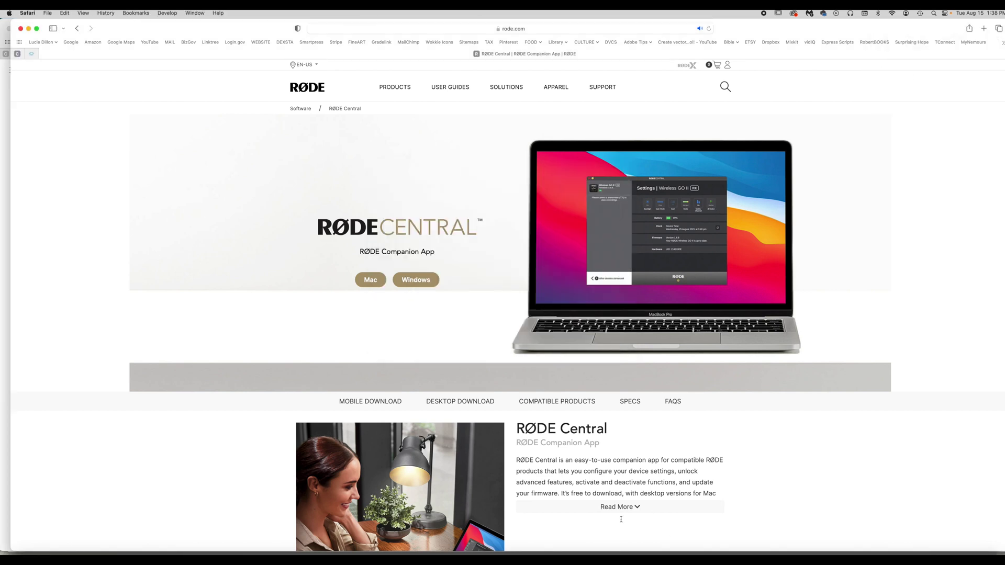
left_click(799, 554)
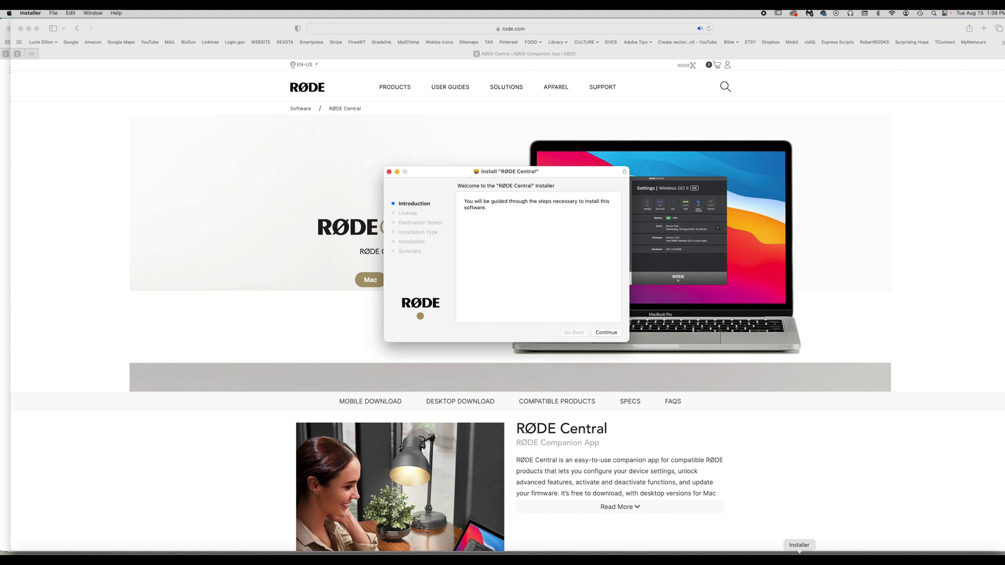
Step: Proceed through the RØDE Central installer's introduction and agree to the software license agreement
left_click(604, 332)
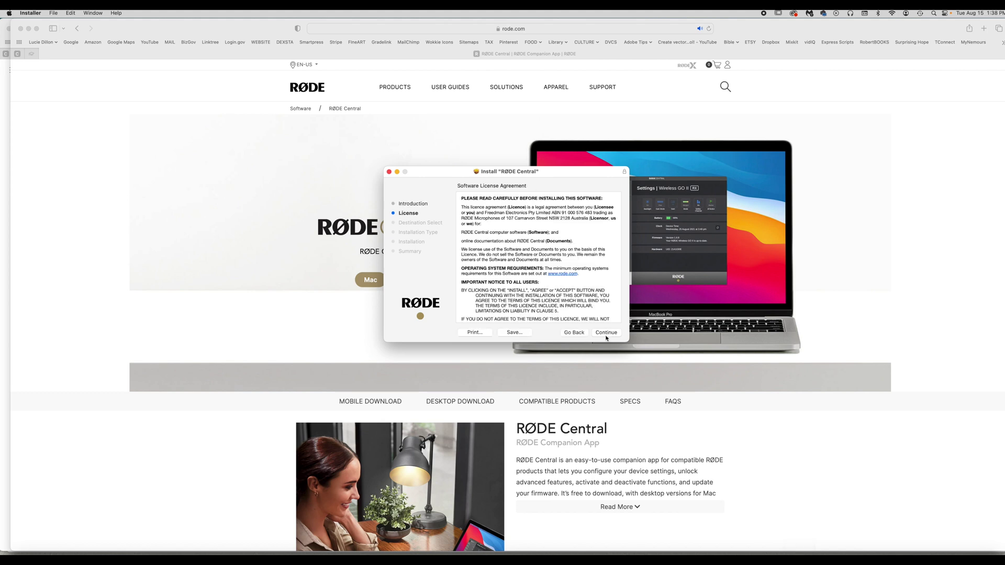
scroll(568, 300, "down", 10)
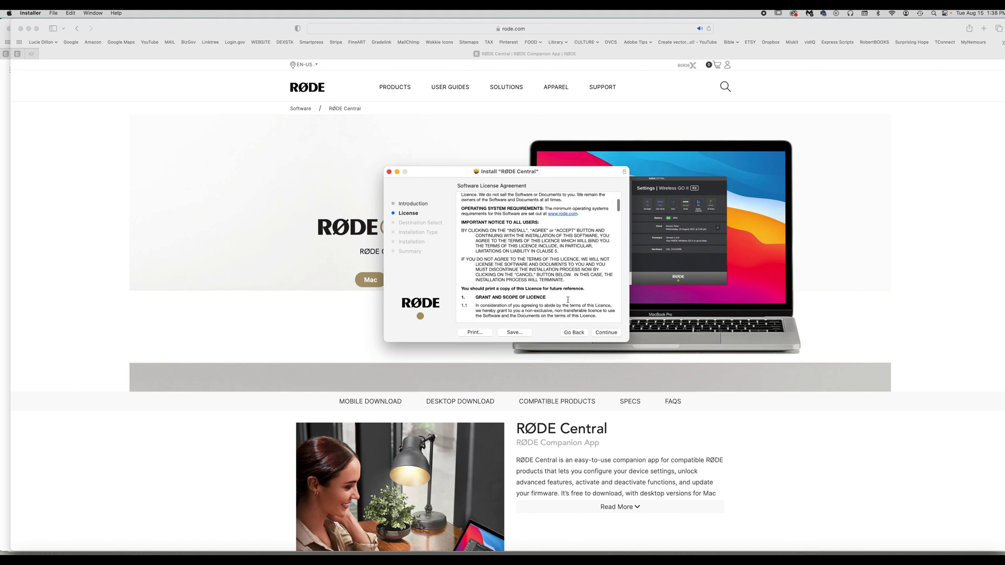
scroll(568, 300, "down", 20)
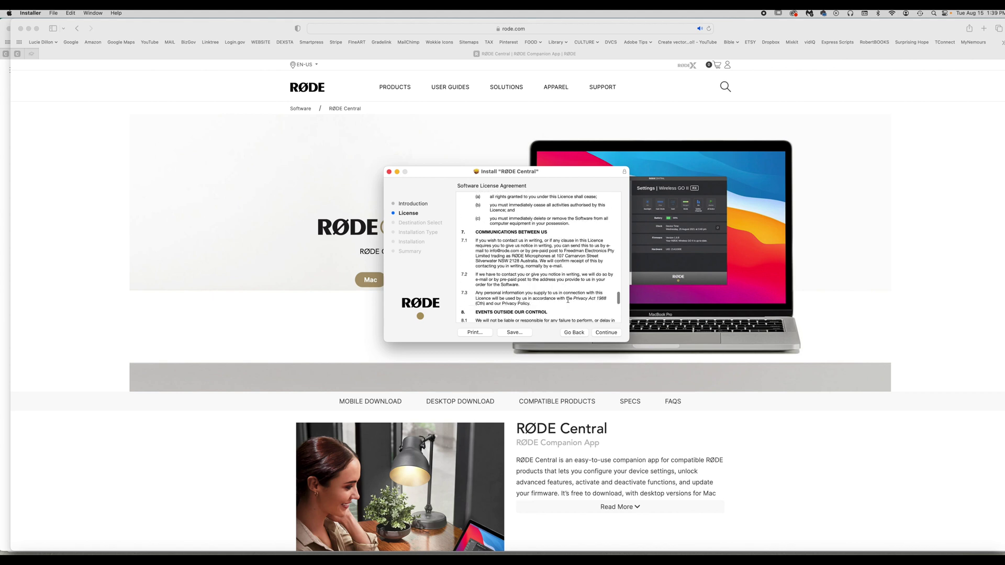
left_click(607, 332)
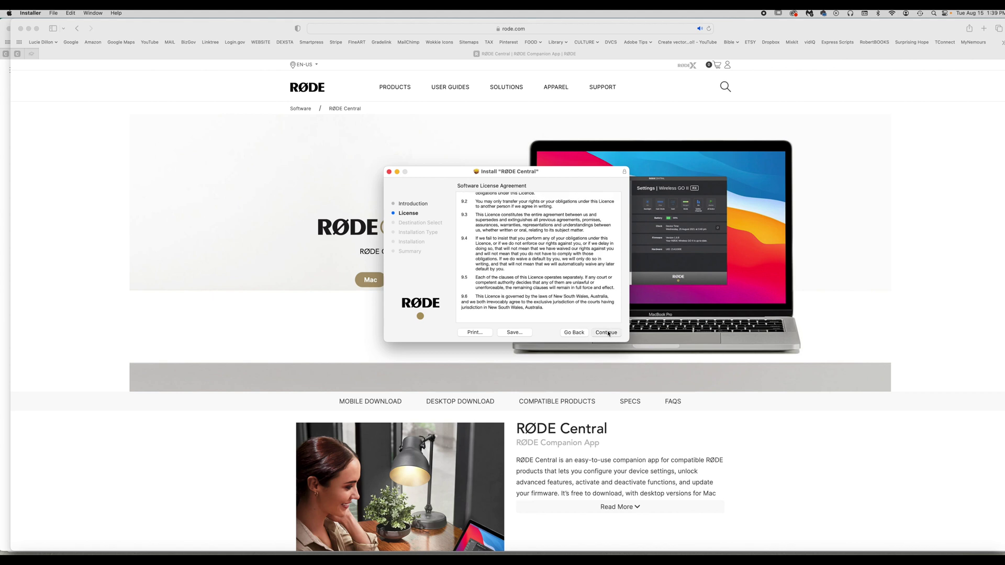
left_click(585, 278)
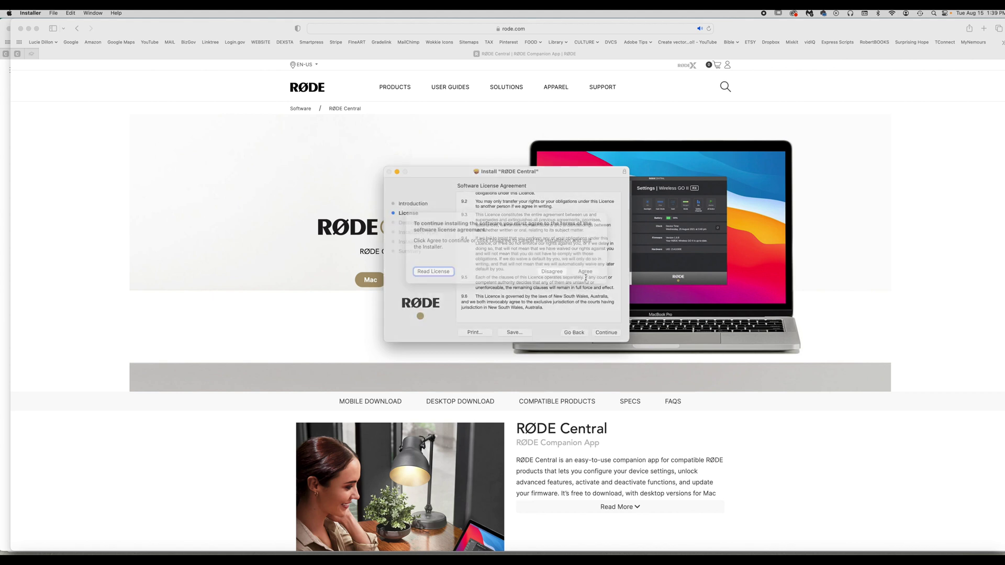
Step: Install RØDE Central, authorizing it with the account password, and close the finished installer
left_click(600, 332)
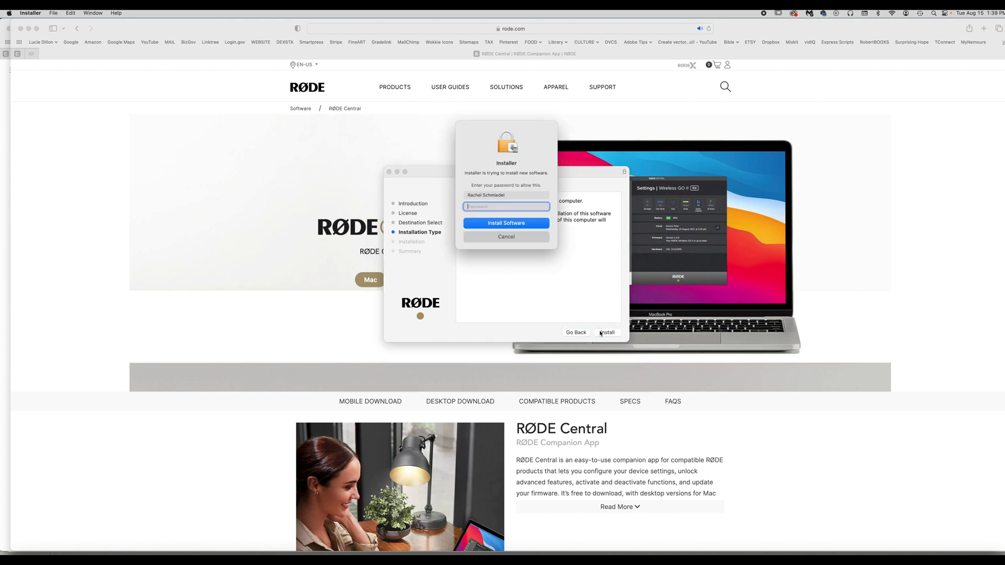
type("*")
key("Return")
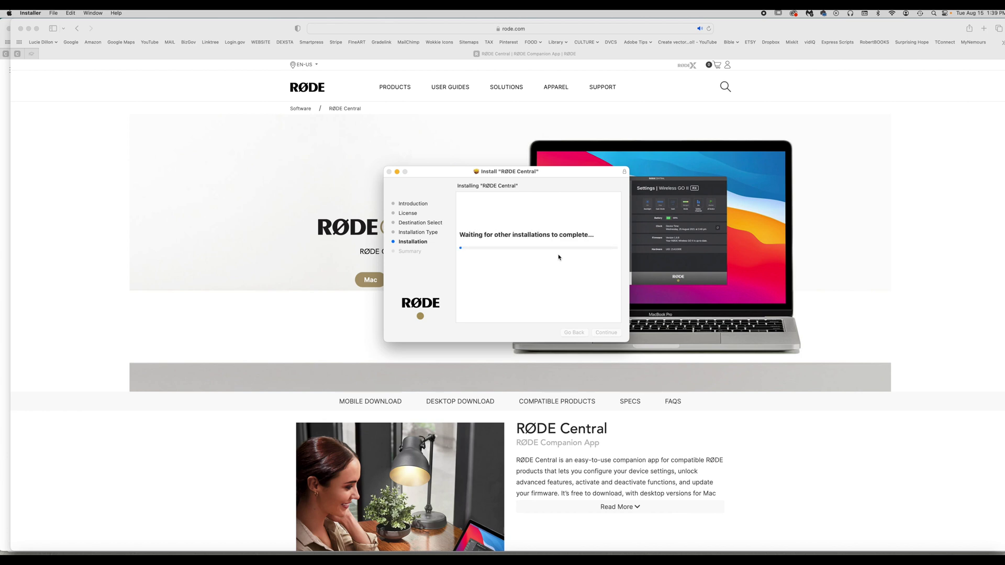
left_click(608, 333)
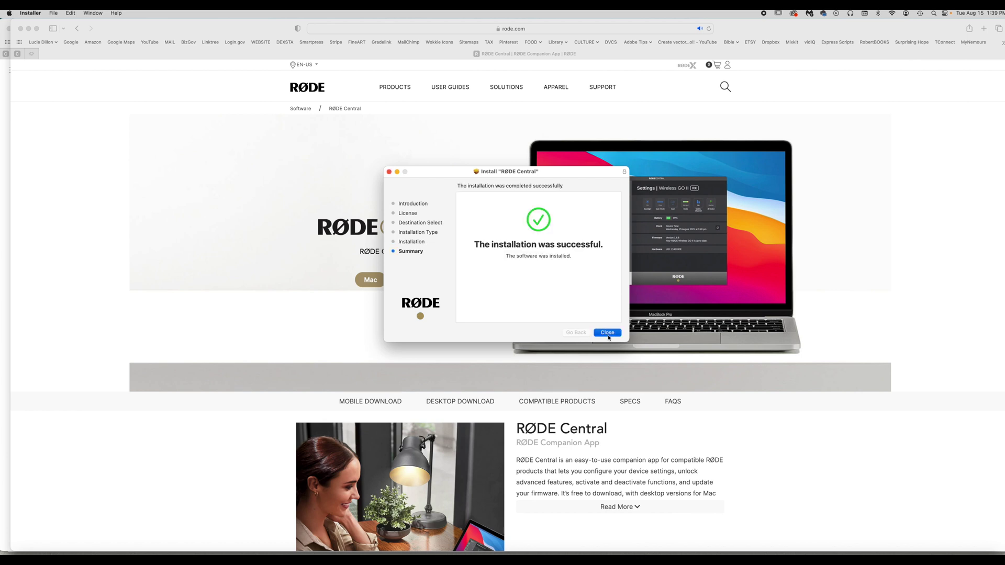
left_click(541, 290)
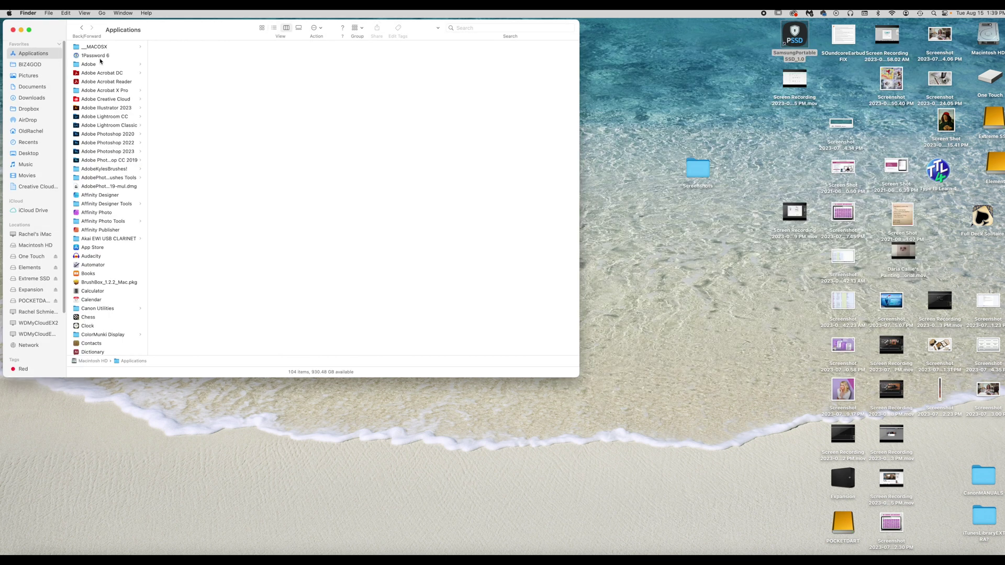
Step: Find RODE Central in the Applications folder and launch it
scroll(101, 126, "down", 15)
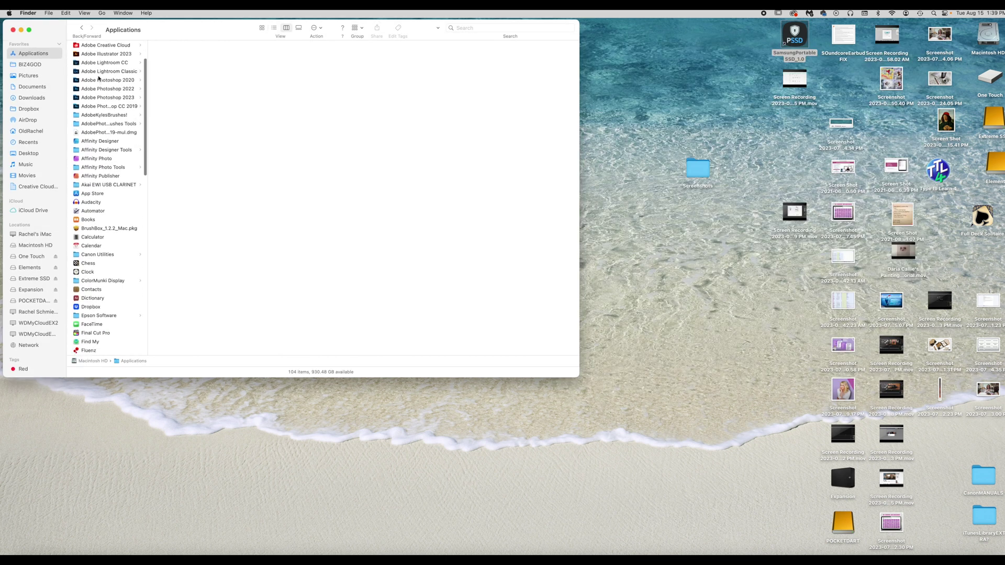
scroll(101, 192, "down", 2)
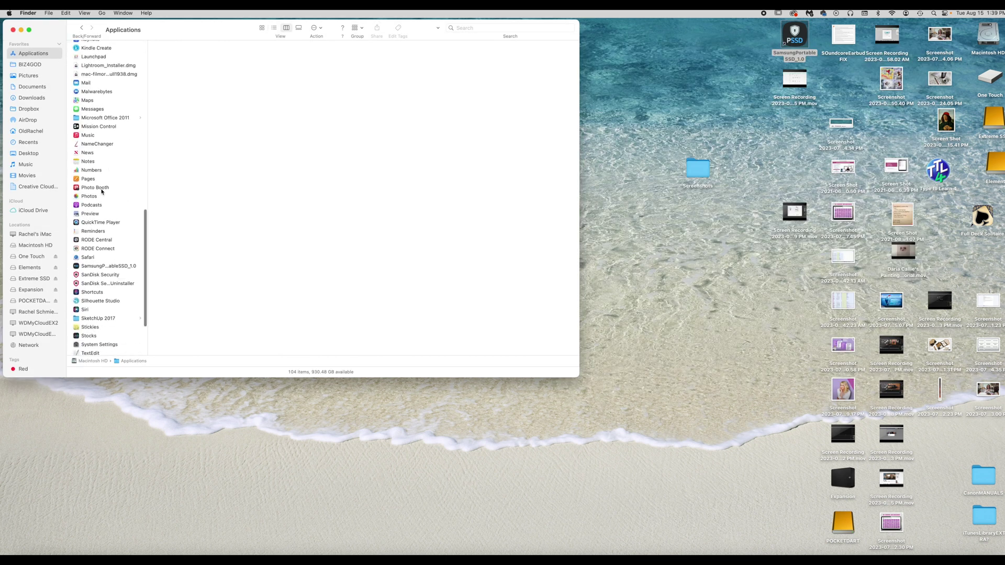
double_click(103, 232)
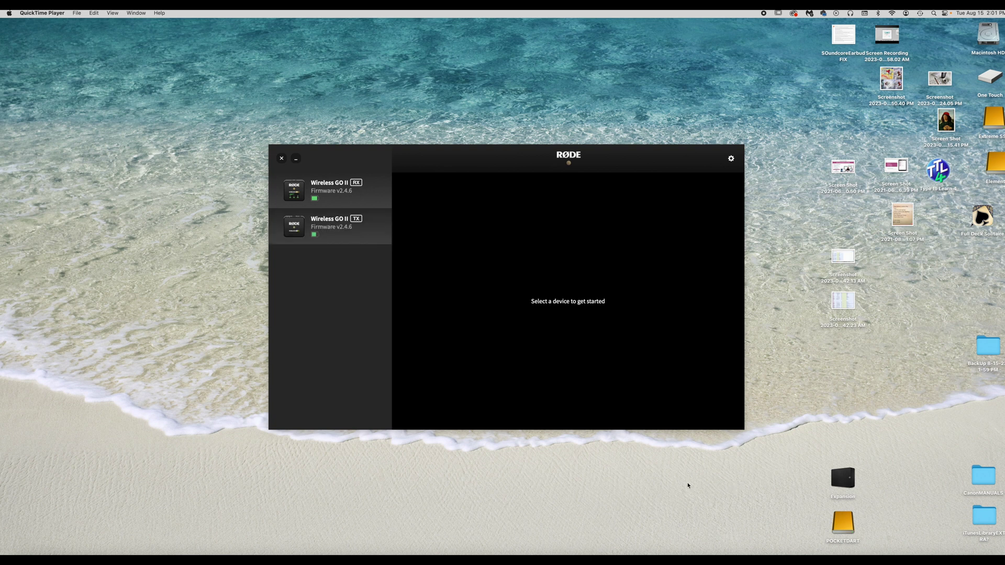
Step: Examine the Wireless GO II TX transmitter's recordings page and the Wireless GO II RX receiver's settings
left_click(346, 227)
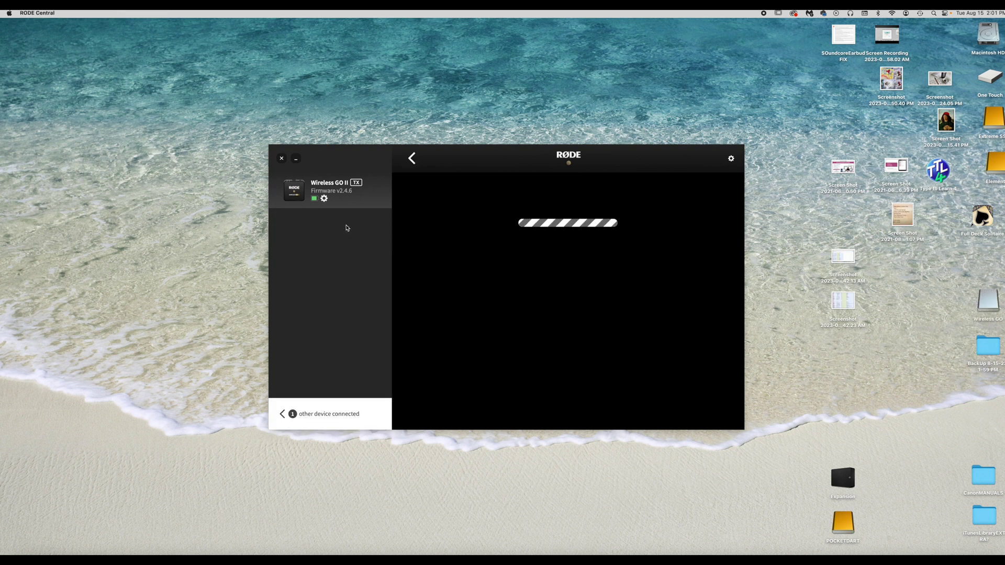
left_click(302, 417)
left_click(363, 197)
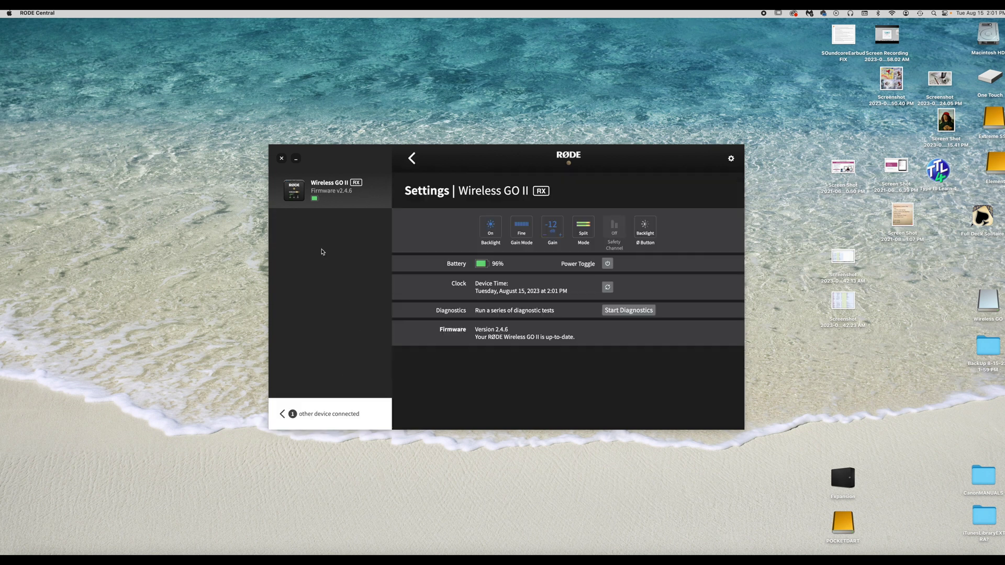
left_click(331, 414)
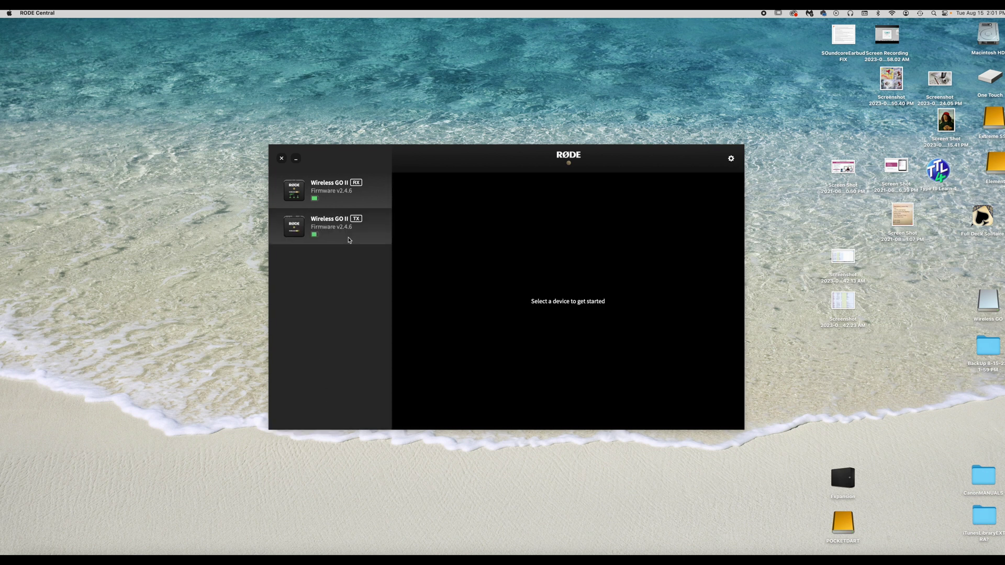
left_click(351, 234)
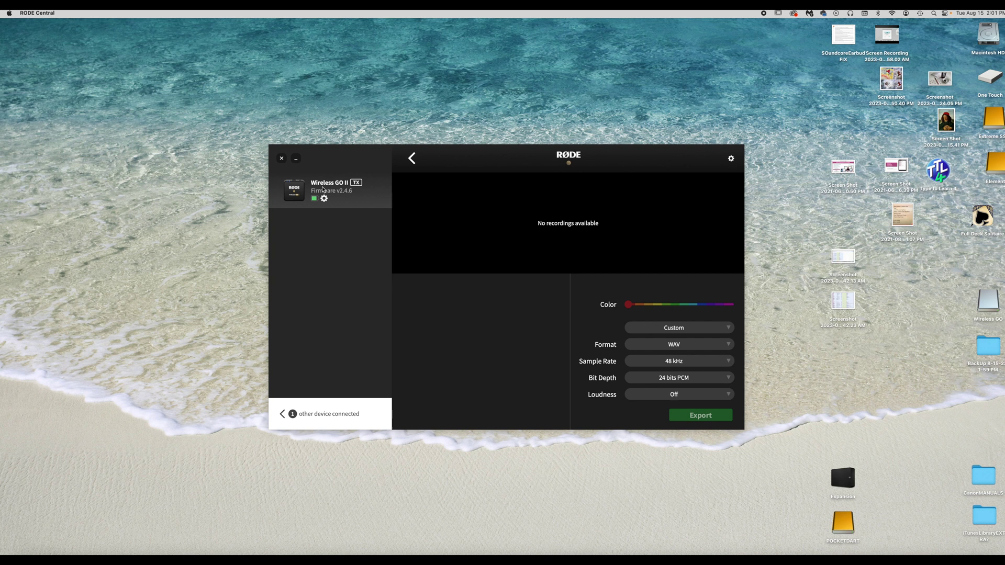
left_click(412, 159)
left_click(343, 193)
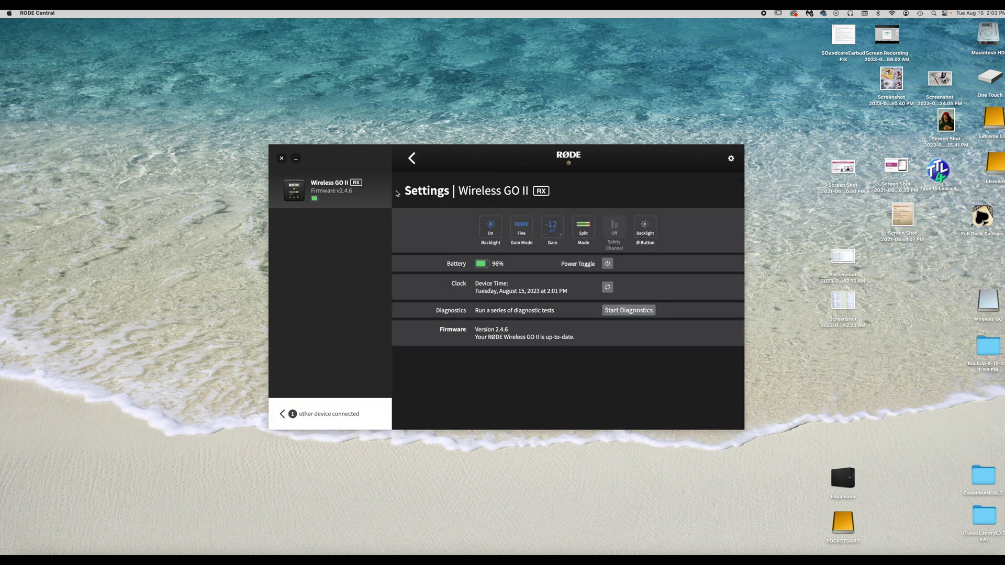
left_click(320, 423)
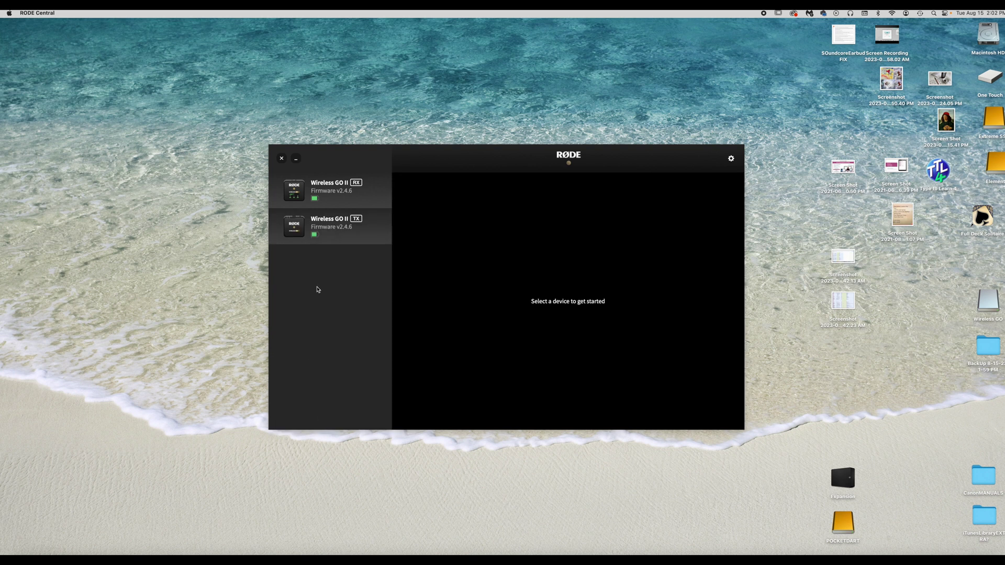
left_click(340, 220)
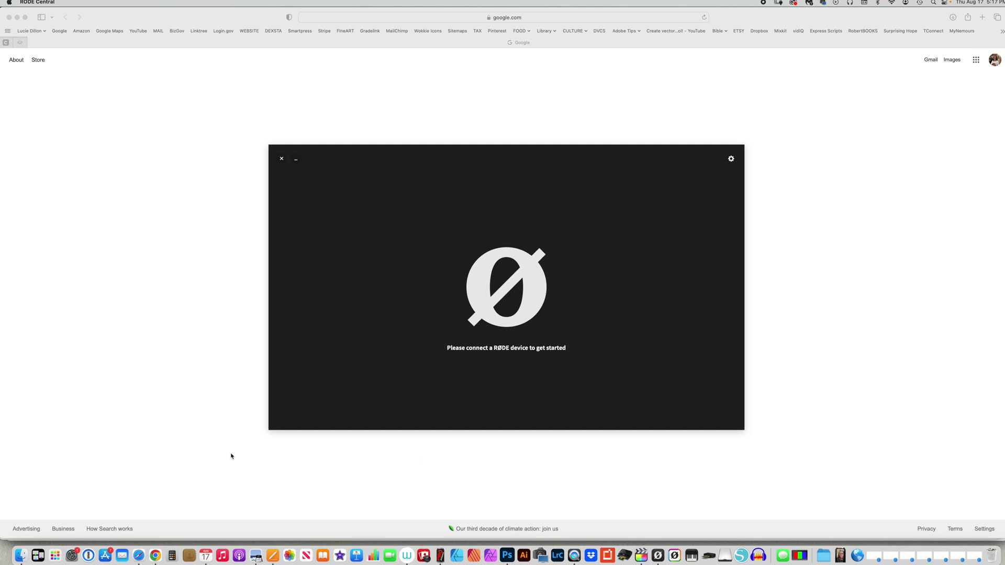
Step: Switch to System Settings and open the Full Disk Access permissions under Privacy & Security
left_click(71, 555)
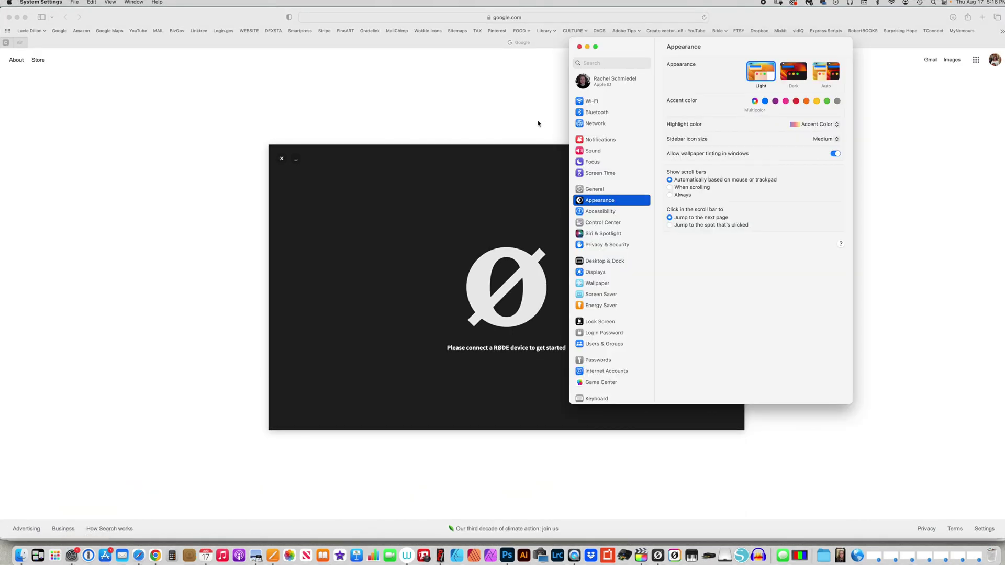
scroll(610, 248, "down", 3)
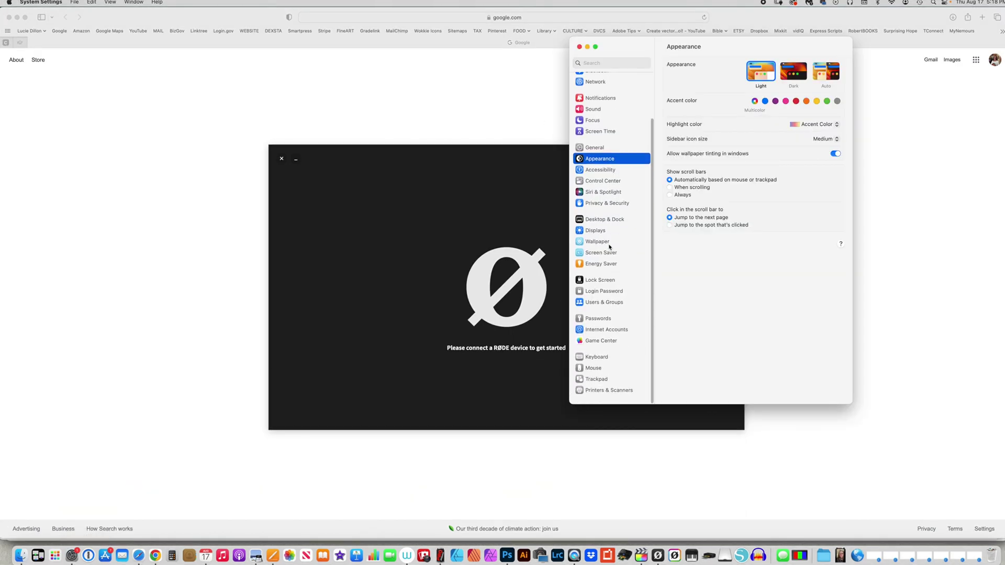
left_click(620, 210)
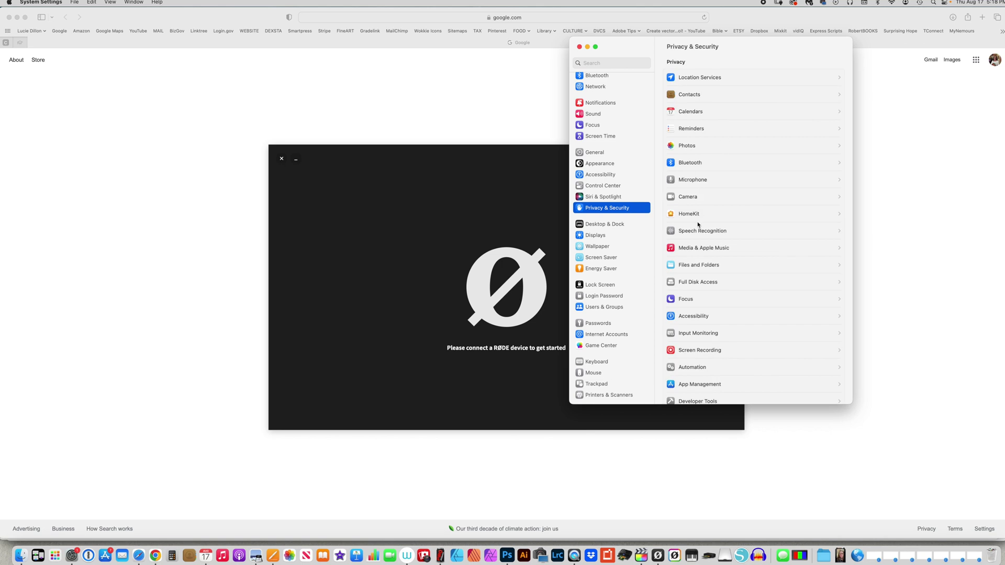
scroll(699, 223, "down", 3)
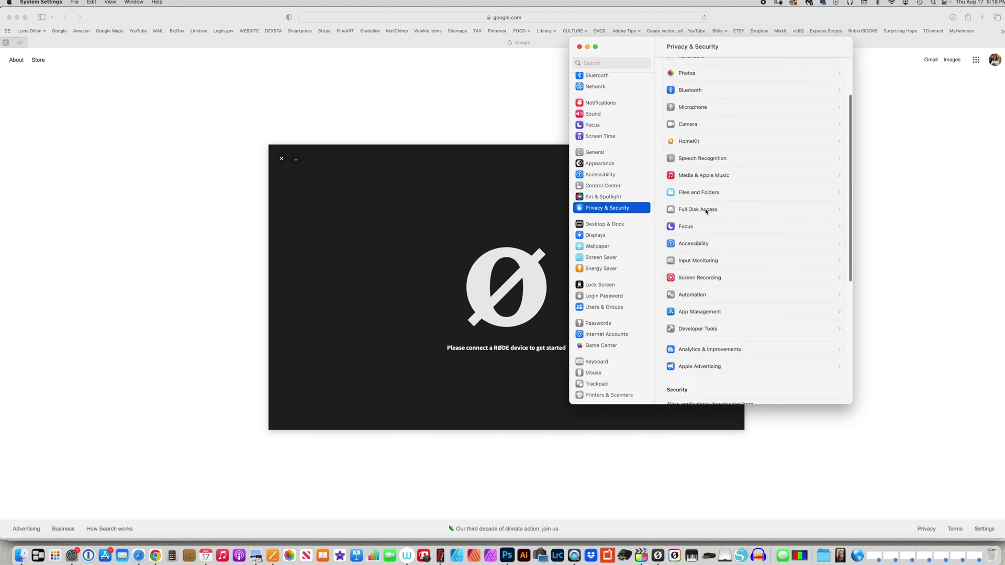
left_click(706, 210)
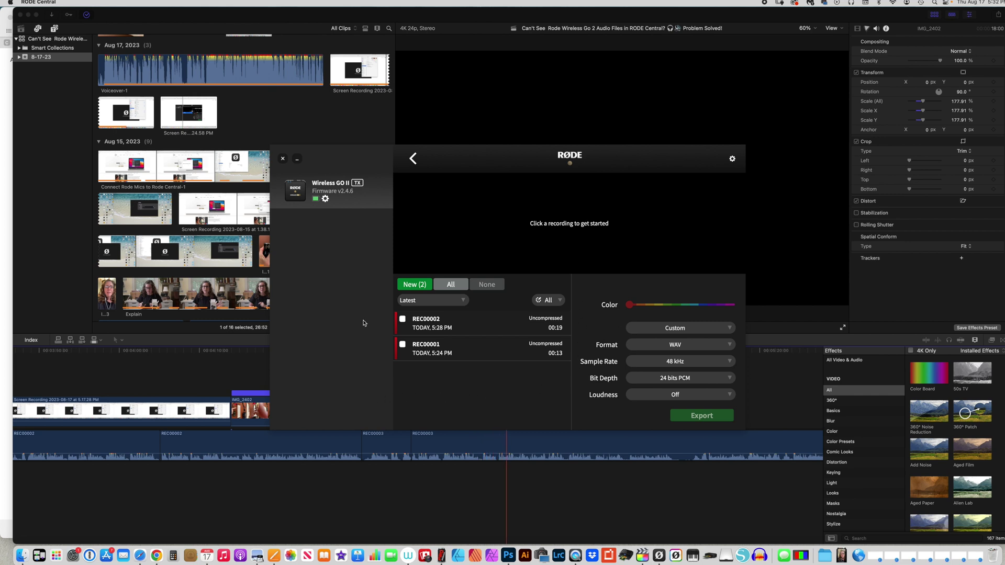
Step: Export all Wireless GO II TX recordings to the 8/13/2023 Go 2 Mics folder inside 2023 on the Extreme SSD drive
left_click(451, 285)
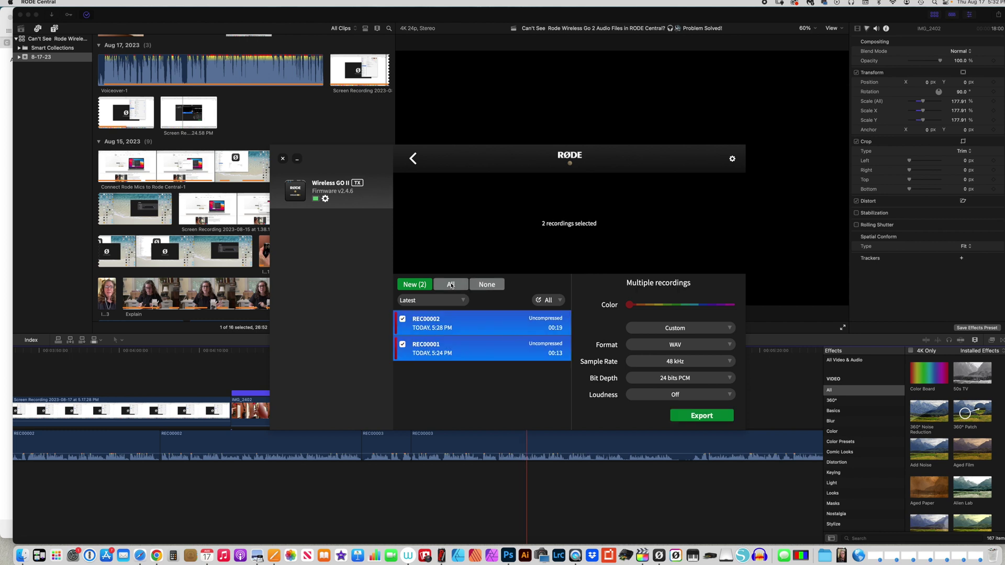
left_click(701, 415)
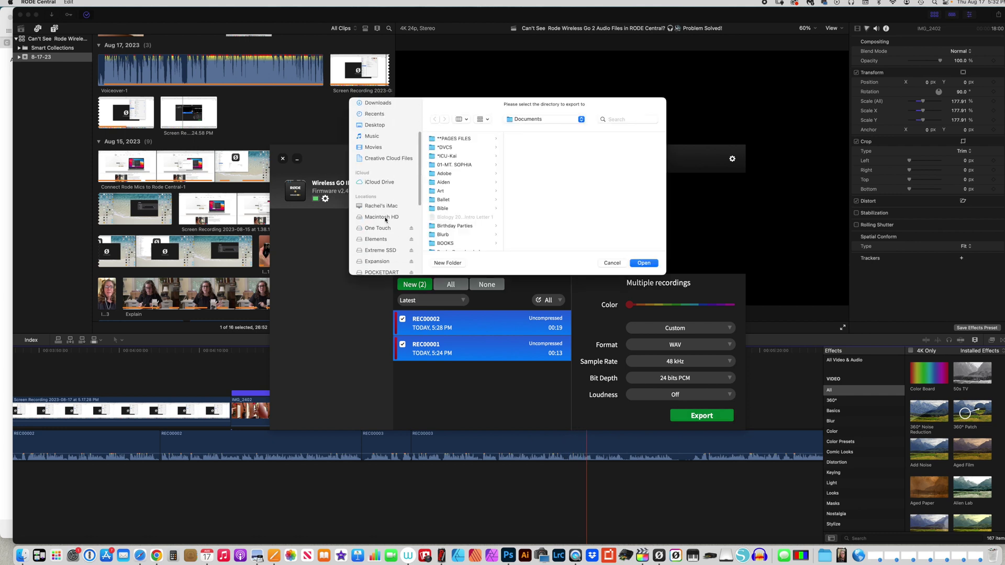
left_click(380, 234)
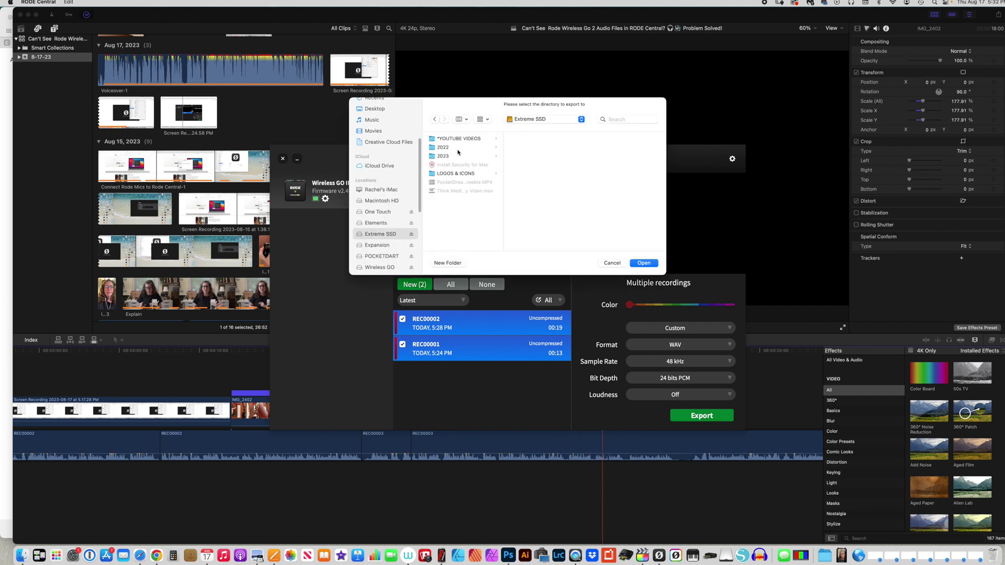
left_click(459, 139)
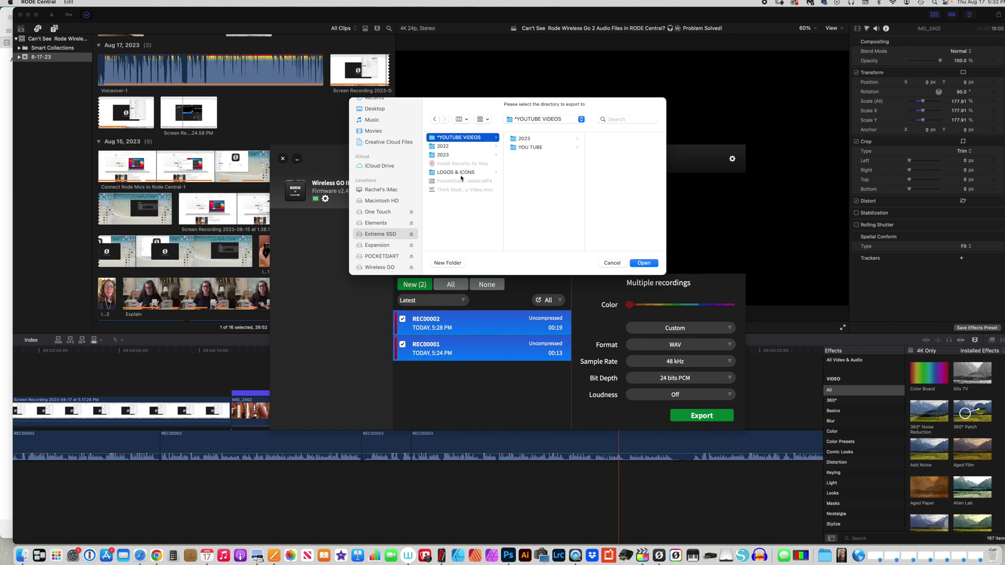
left_click(523, 138)
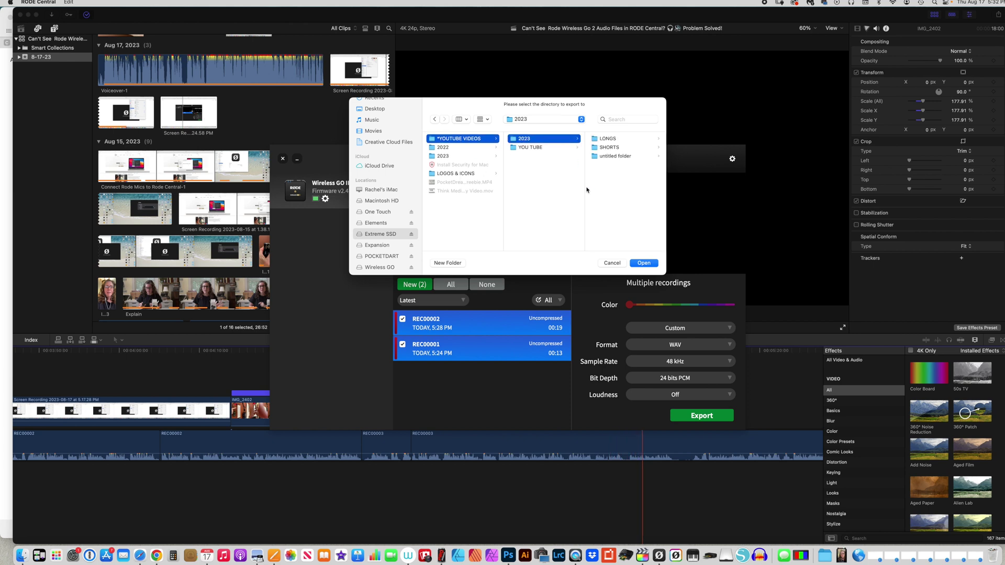
left_click(457, 156)
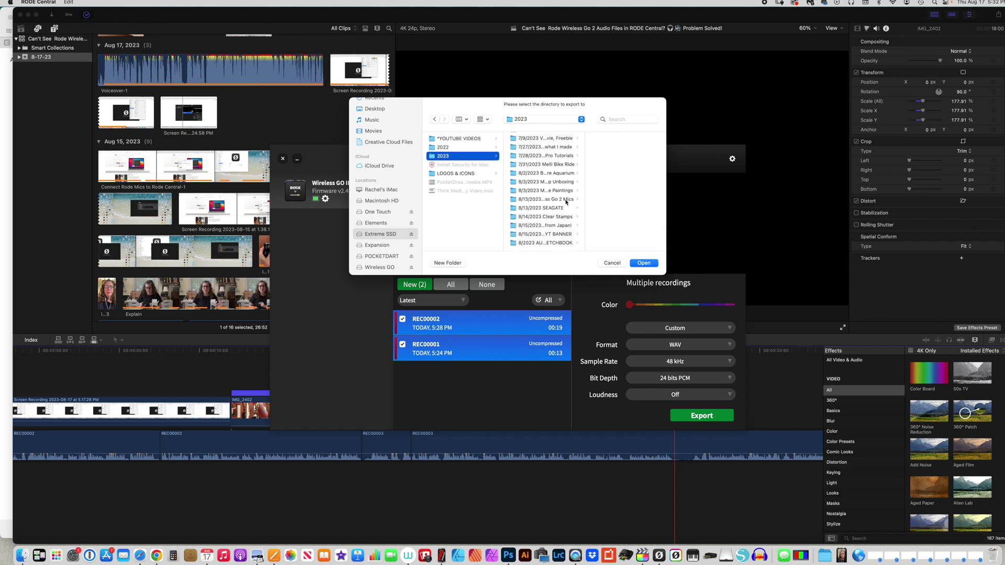
left_click(554, 199)
left_click(642, 263)
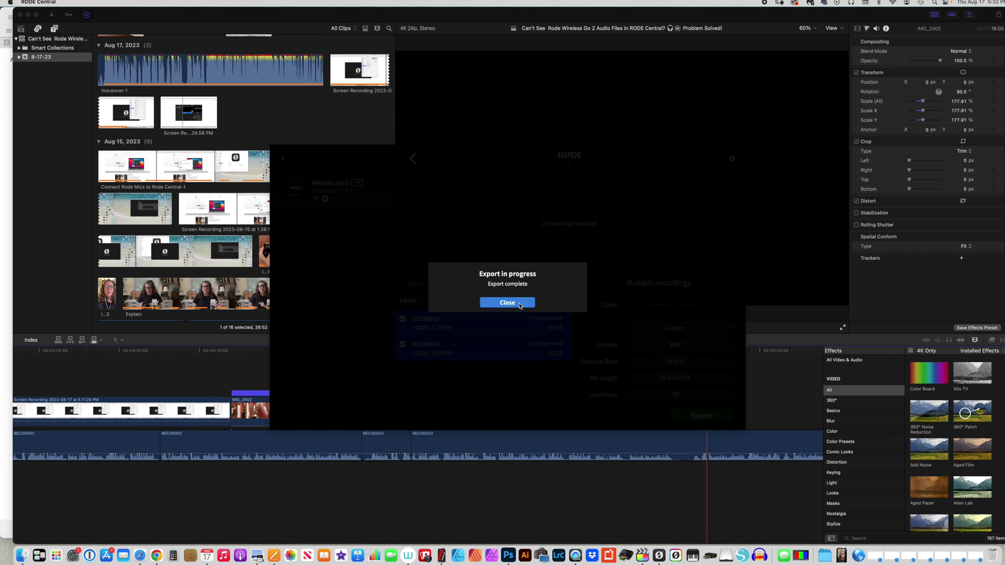
left_click(519, 304)
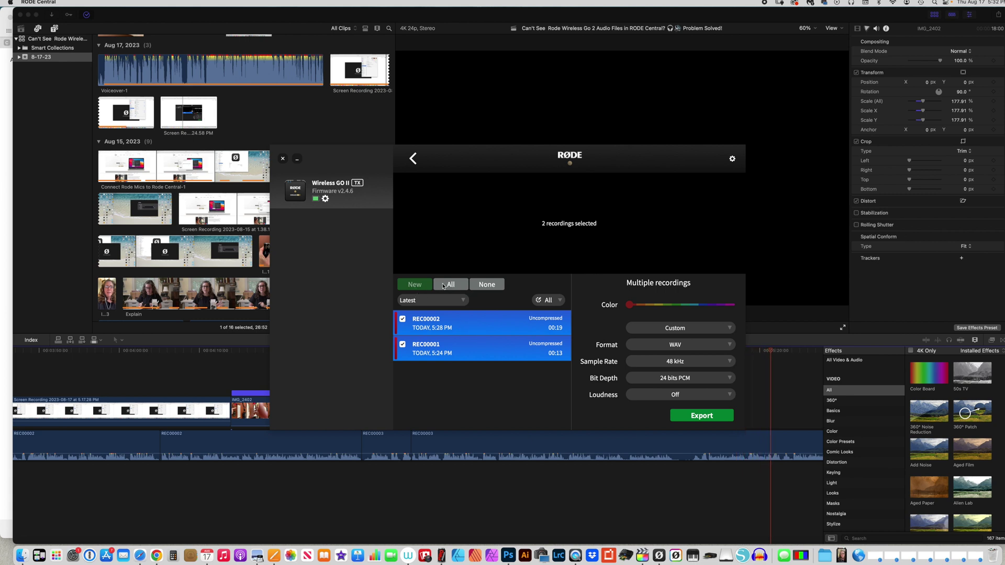
Step: Delete all recordings from the Wireless GO II TX transmitter through its device settings
left_click(476, 286)
left_click(450, 284)
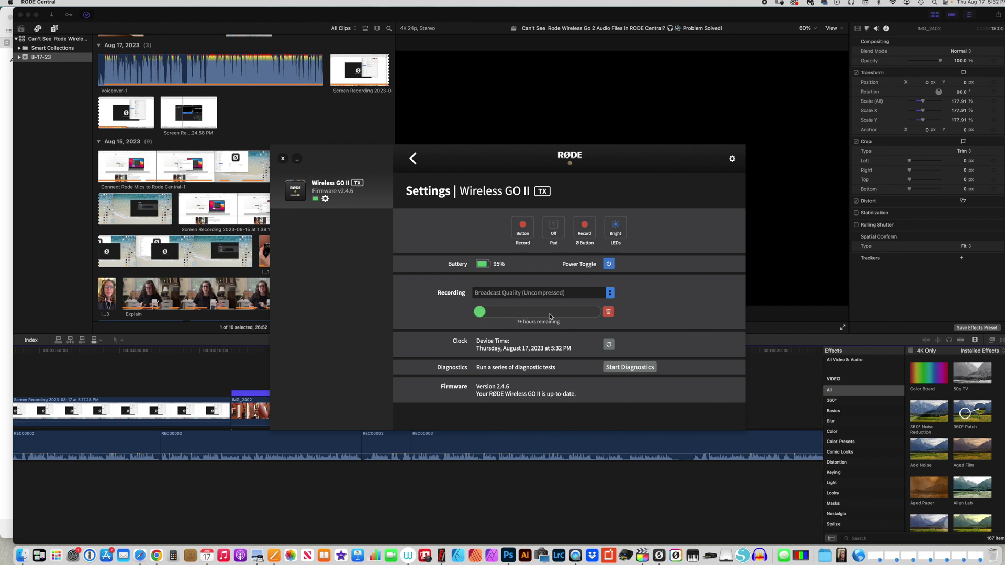
left_click(608, 313)
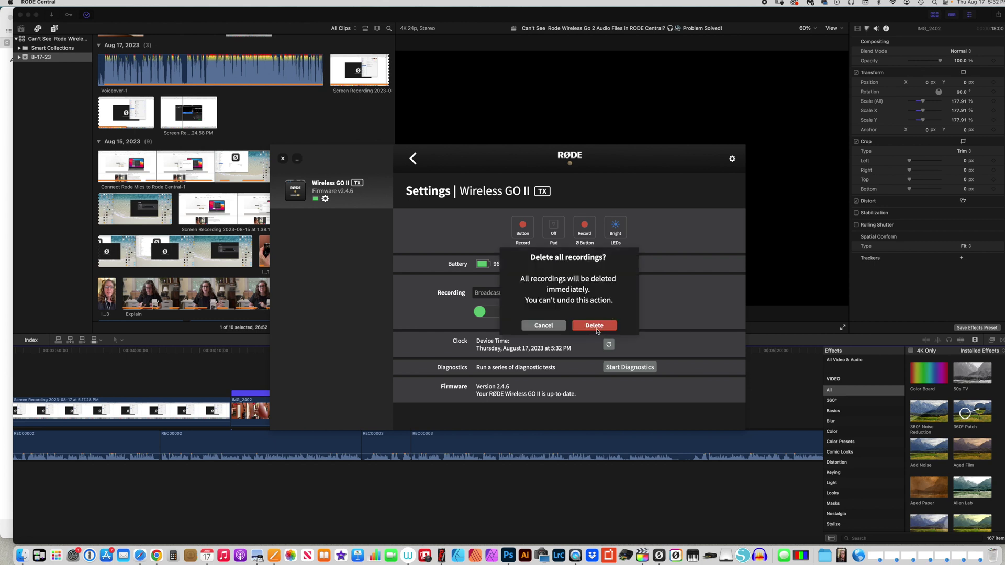
left_click(594, 326)
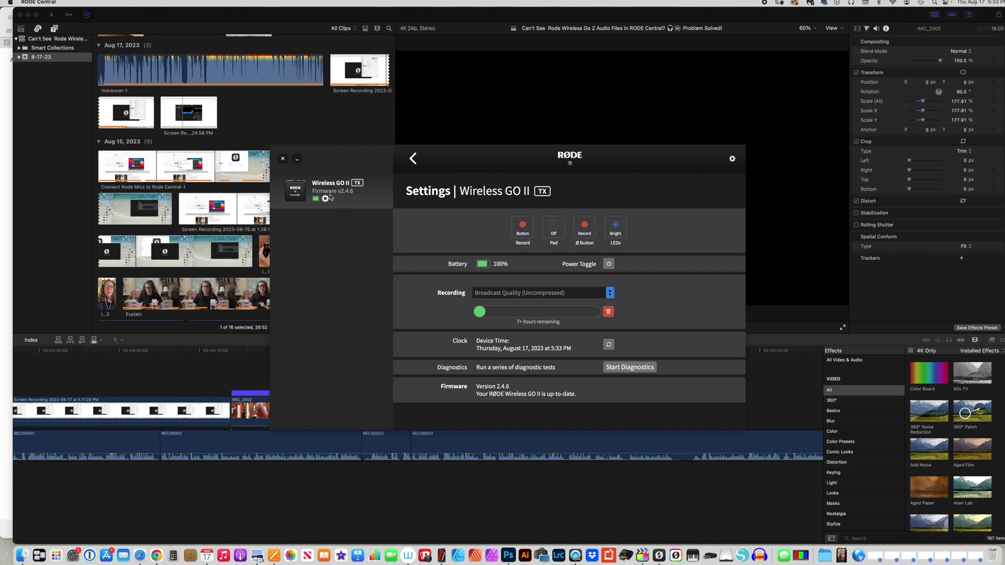
Step: Check the Wireless GO II TX recordings page and device settings for any remaining recordings
left_click(325, 199)
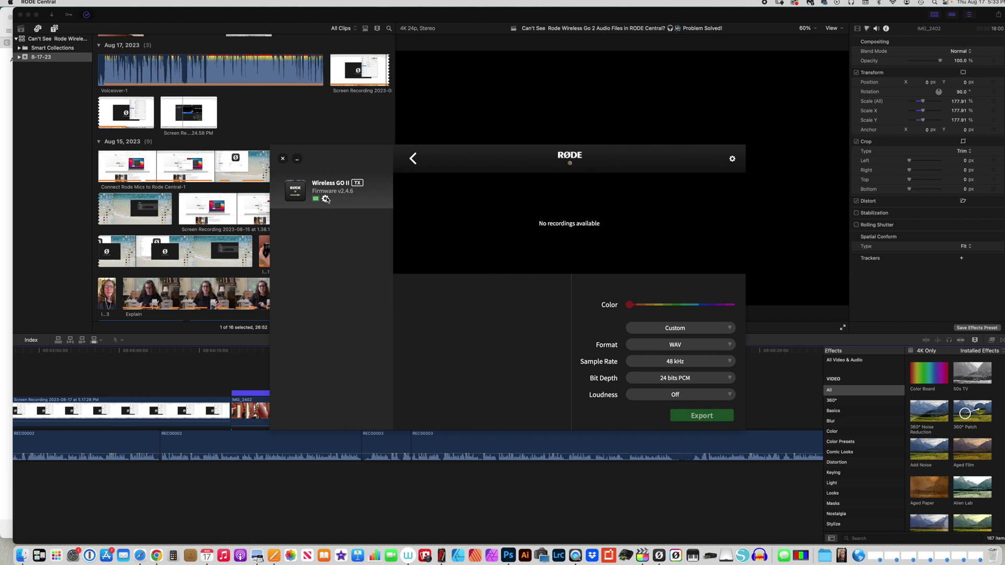
left_click(326, 199)
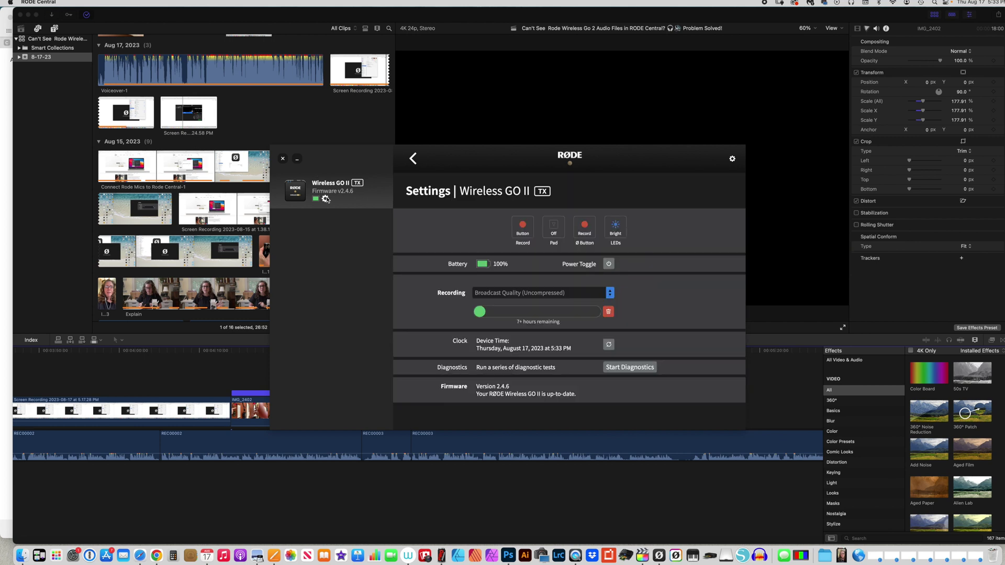
left_click(326, 199)
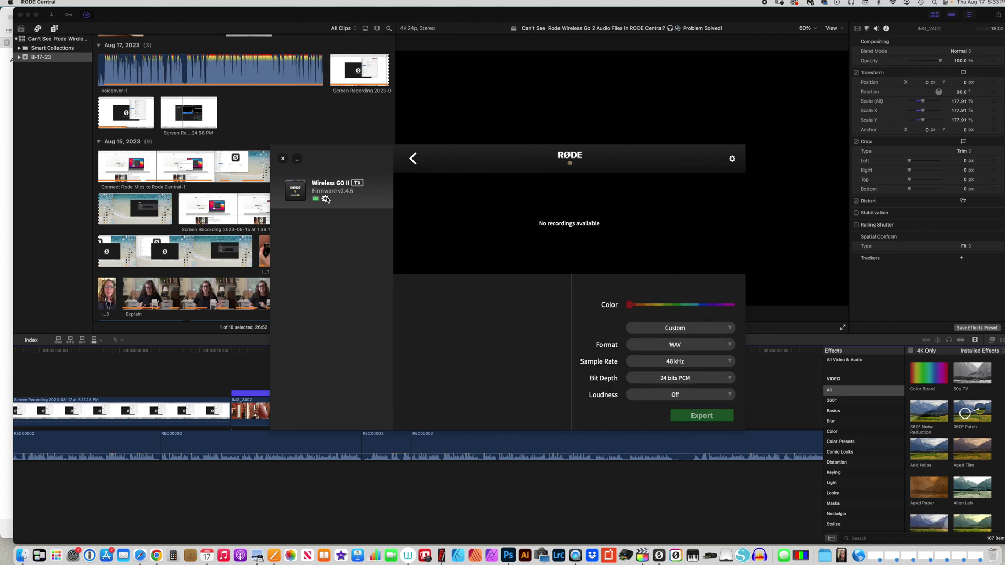